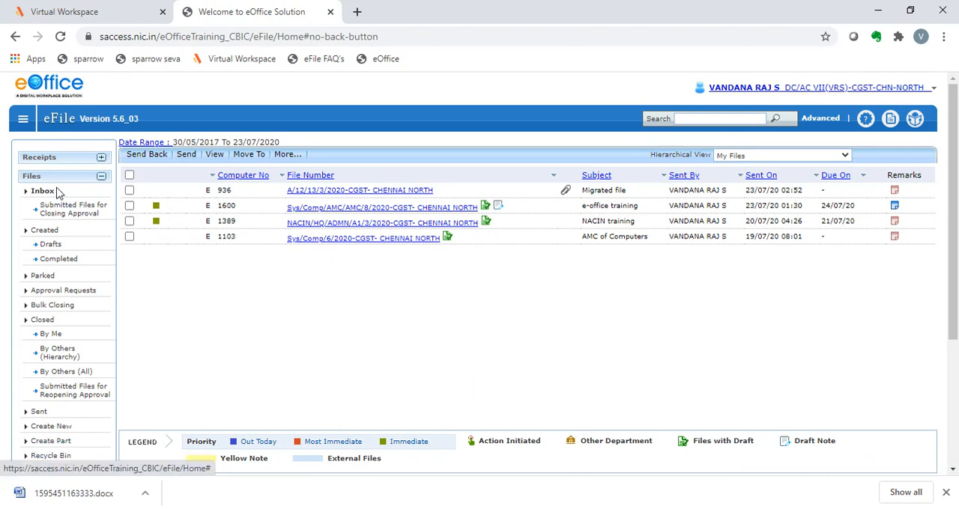
# Start a new part file and choose MISC/COR/49/2020-CGST- CHENNAI NORTH, Extension of time limt, as its main file
pyautogui.click(53, 442)
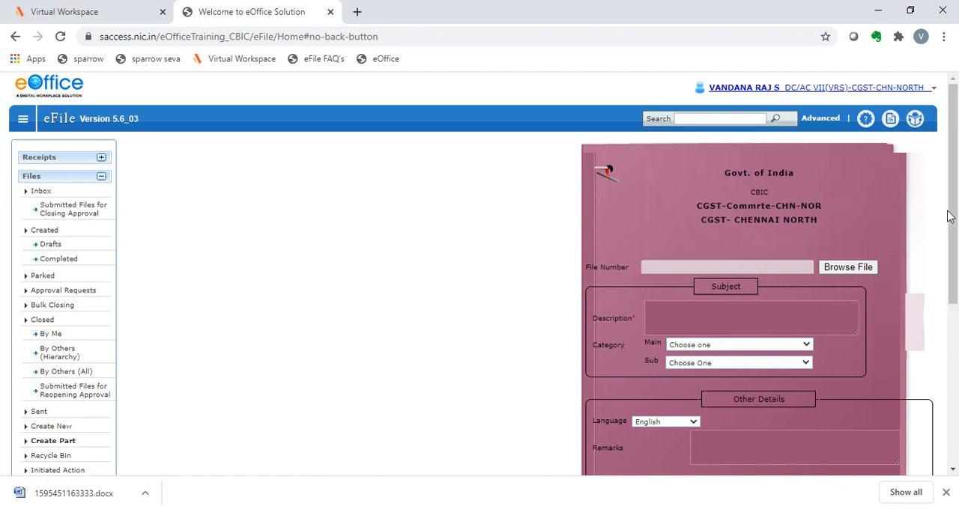
pyautogui.moveTo(951, 202); pyautogui.dragTo(957, 237)
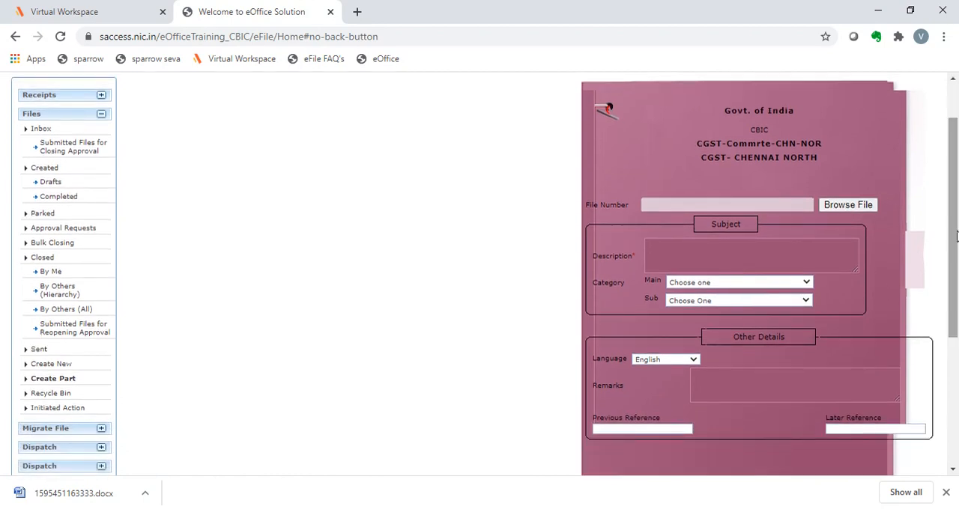
pyautogui.click(824, 208)
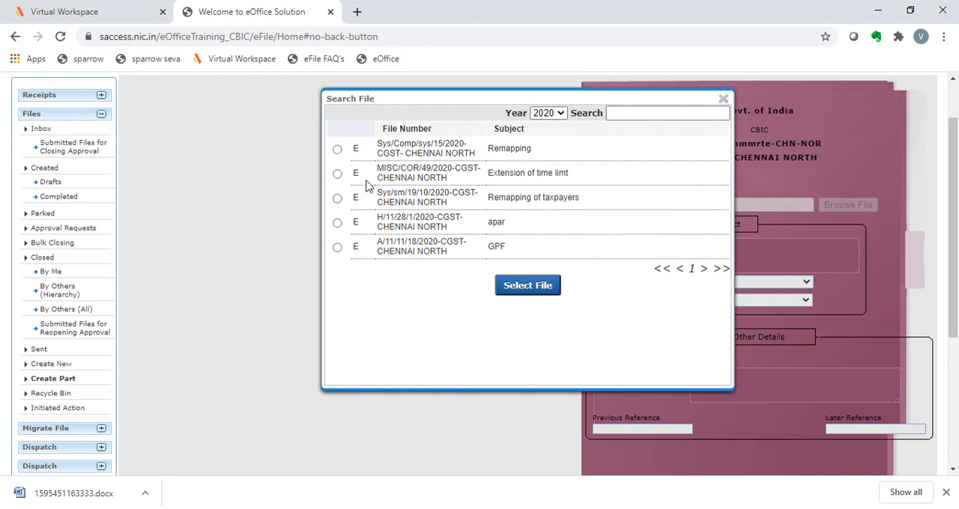
pyautogui.scroll(1, 845, 229)
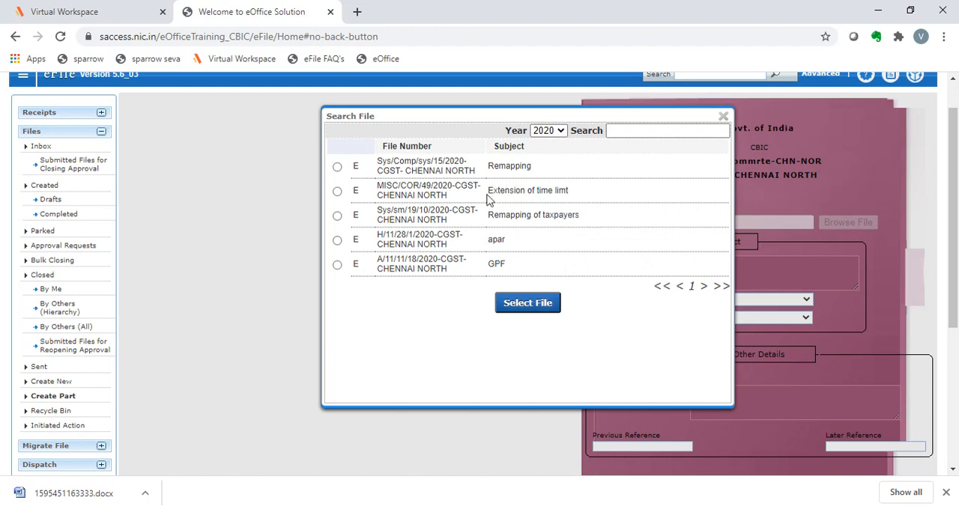
pyautogui.click(337, 192)
pyautogui.click(537, 303)
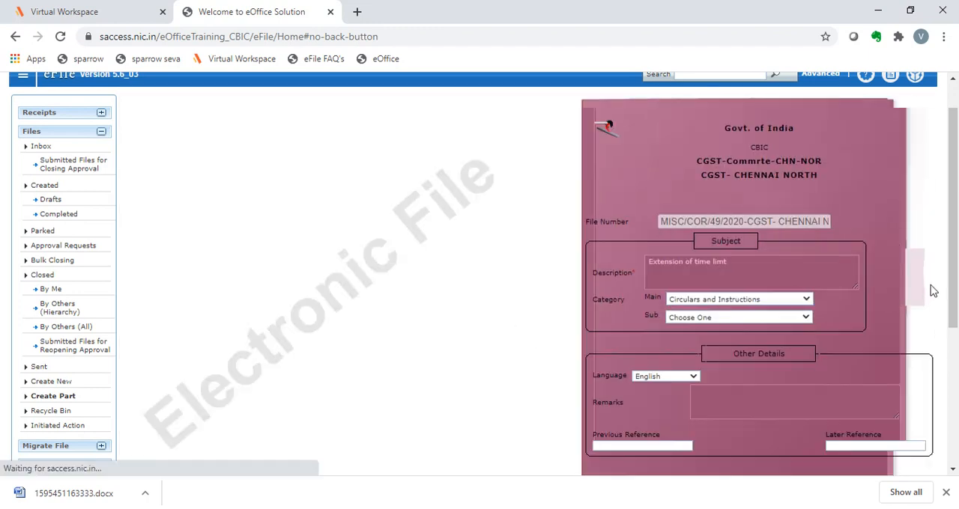
# Create the part file with the subject, Circulars and Instructions category and English language carried over from the main file
pyautogui.moveTo(954, 284); pyautogui.dragTo(956, 330)
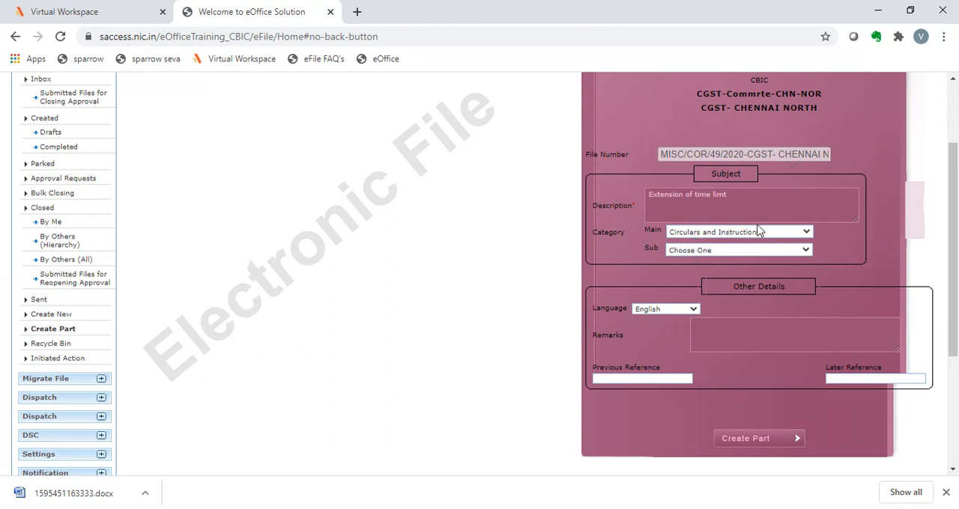
pyautogui.moveTo(950, 232); pyautogui.dragTo(950, 210)
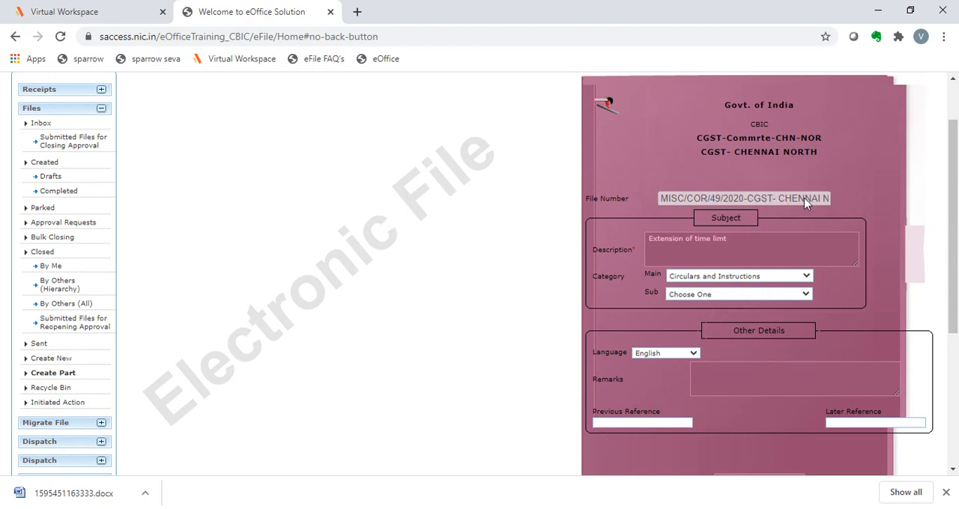
pyautogui.moveTo(956, 197); pyautogui.dragTo(955, 234)
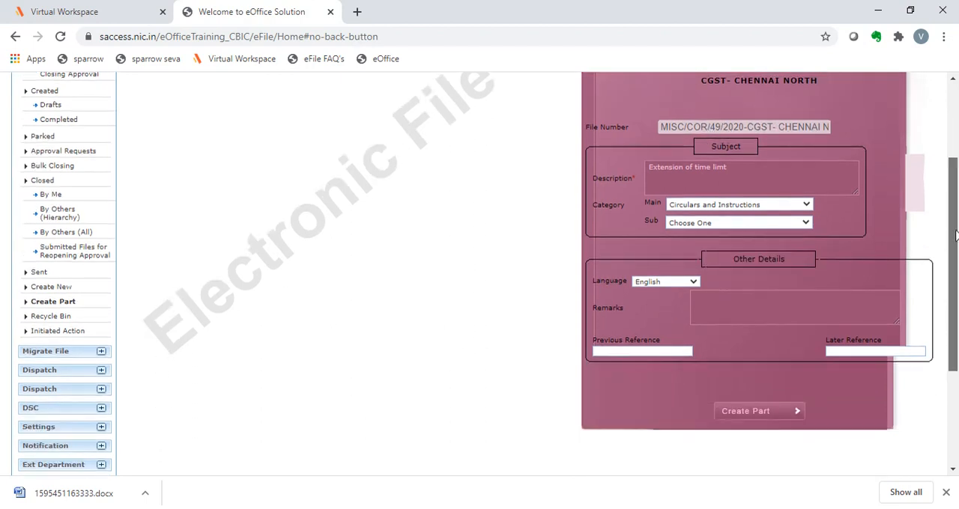
pyautogui.click(747, 416)
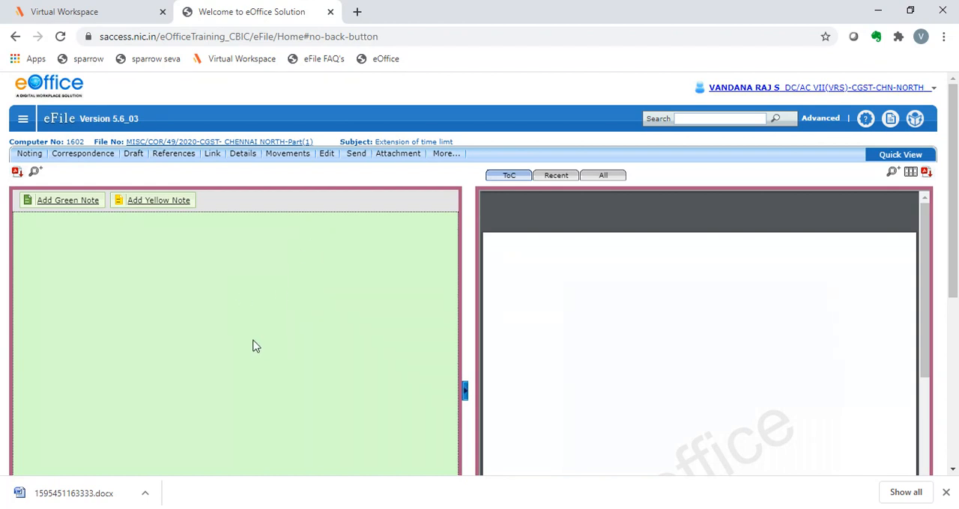
pyautogui.moveTo(673, 346)
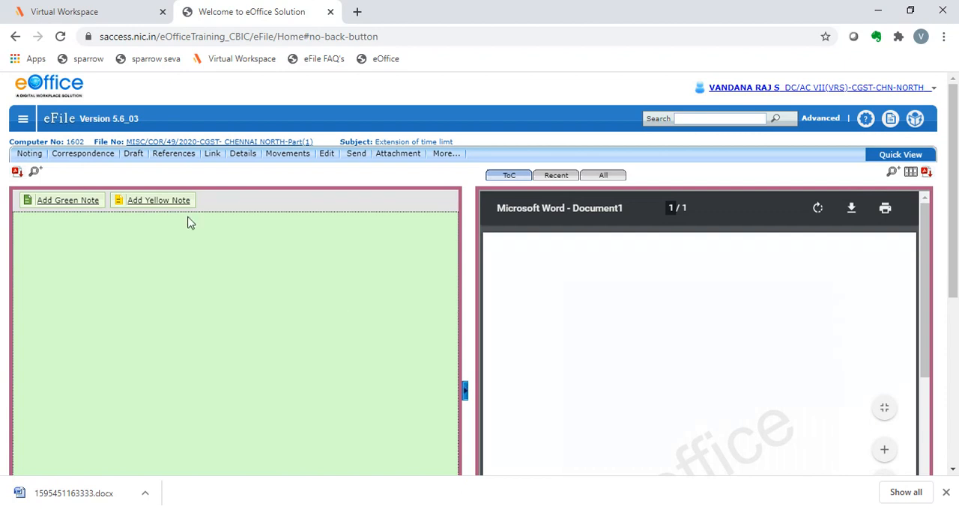
# Open main file MISC/COR/49/2020-CGST- CHENNAI NORTH from the inbox and link its Part(1) file as an internal file
pyautogui.click(27, 123)
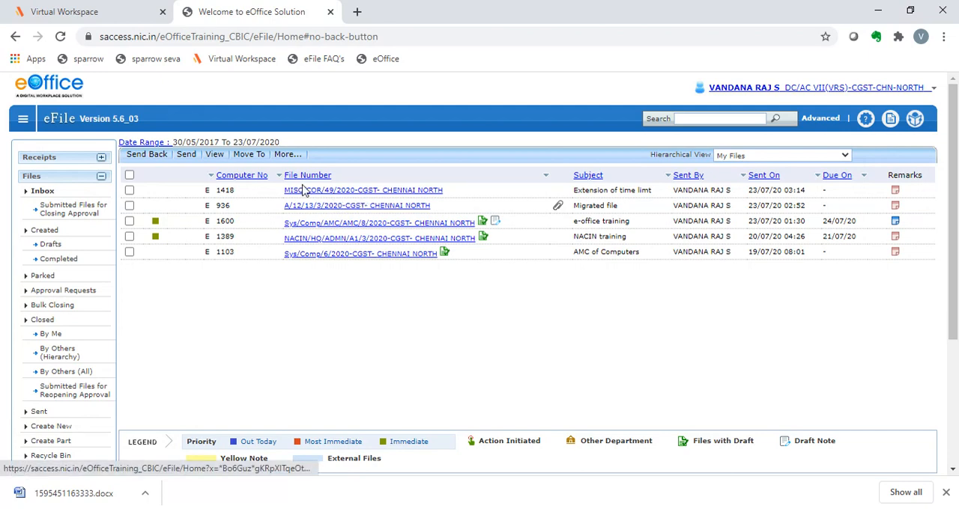
pyautogui.click(432, 193)
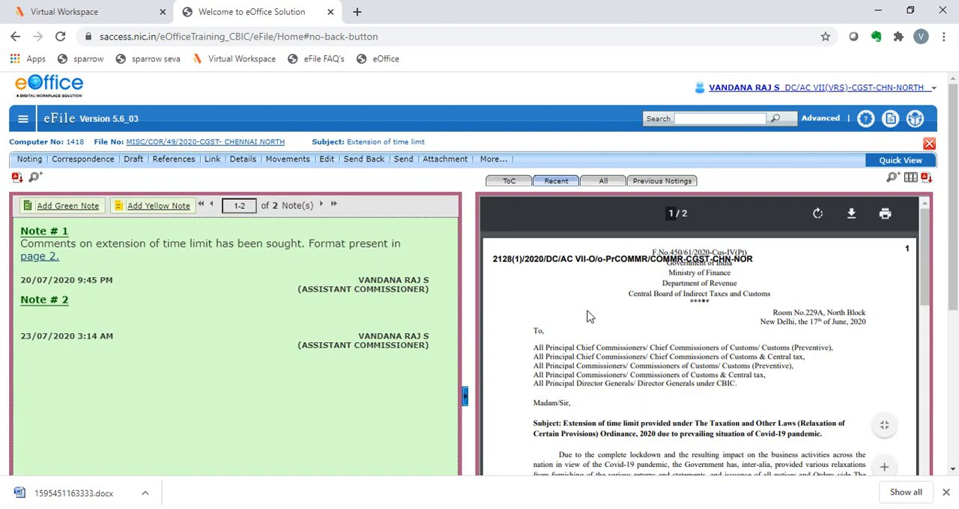
pyautogui.moveTo(216, 163)
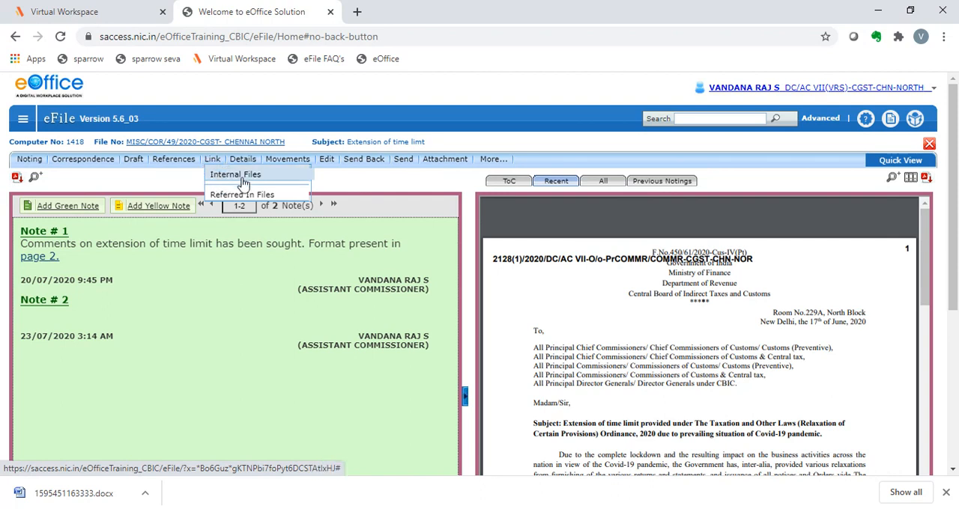
pyautogui.click(243, 184)
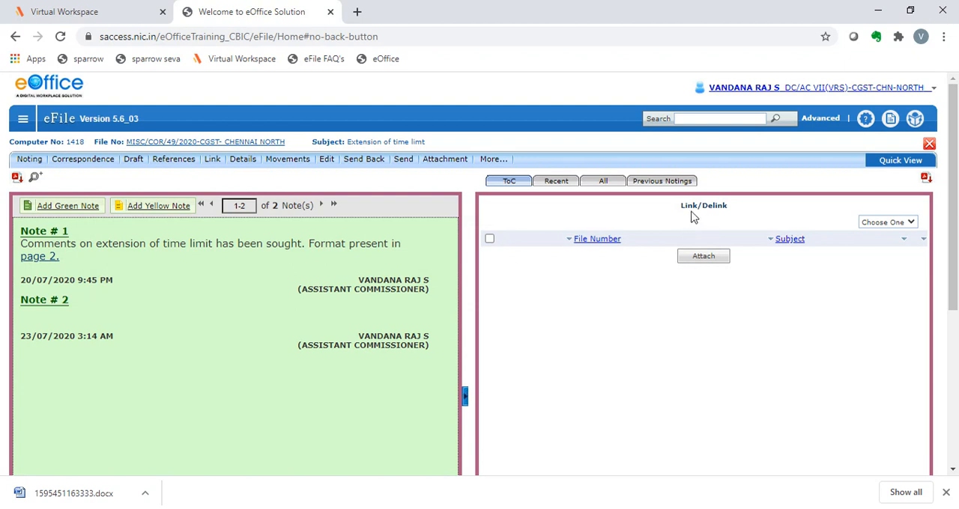
pyautogui.click(694, 262)
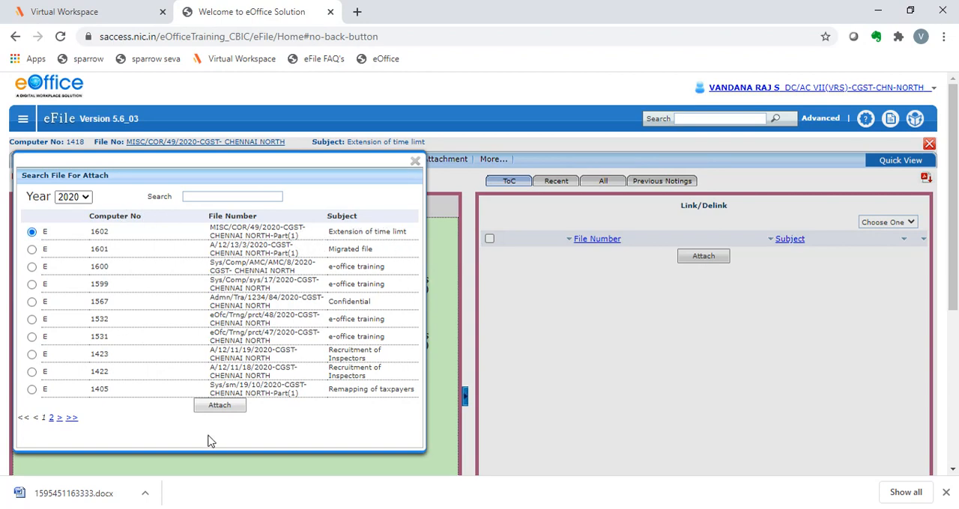
pyautogui.click(207, 409)
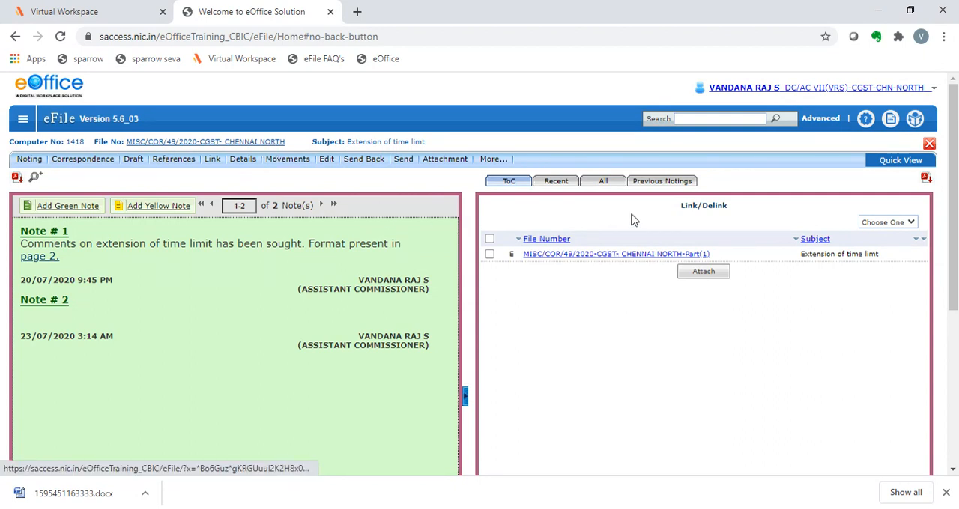
# Select the linked Part(1) file and view the available delink action without applying it
pyautogui.click(212, 163)
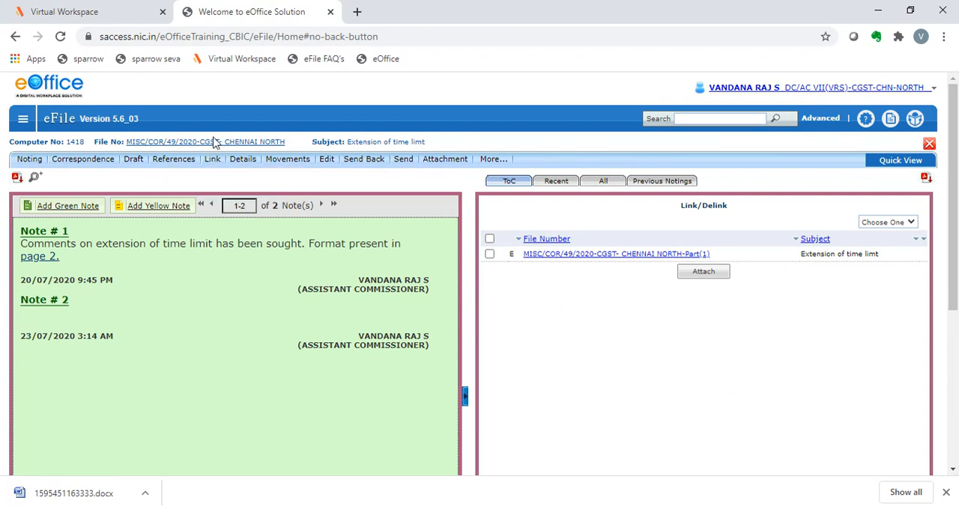
pyautogui.moveTo(214, 159)
pyautogui.click(883, 224)
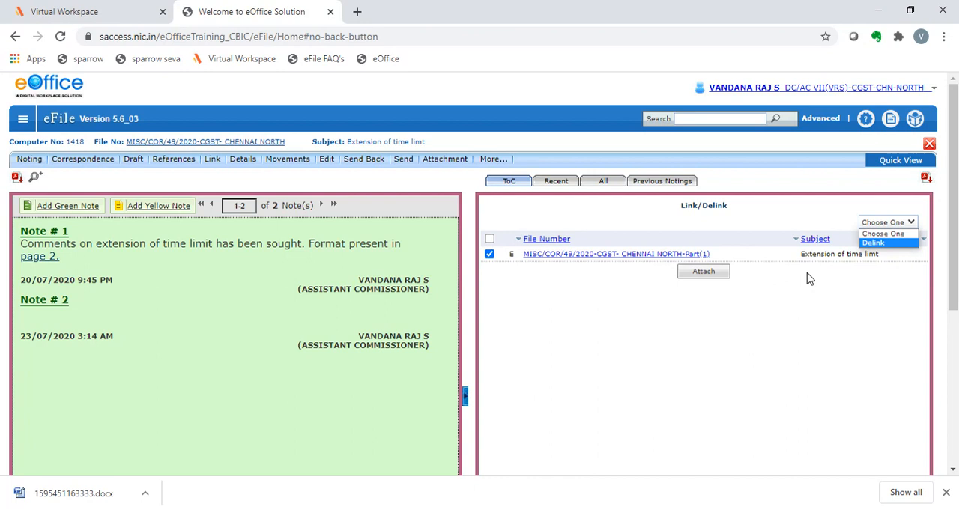
pyautogui.click(774, 227)
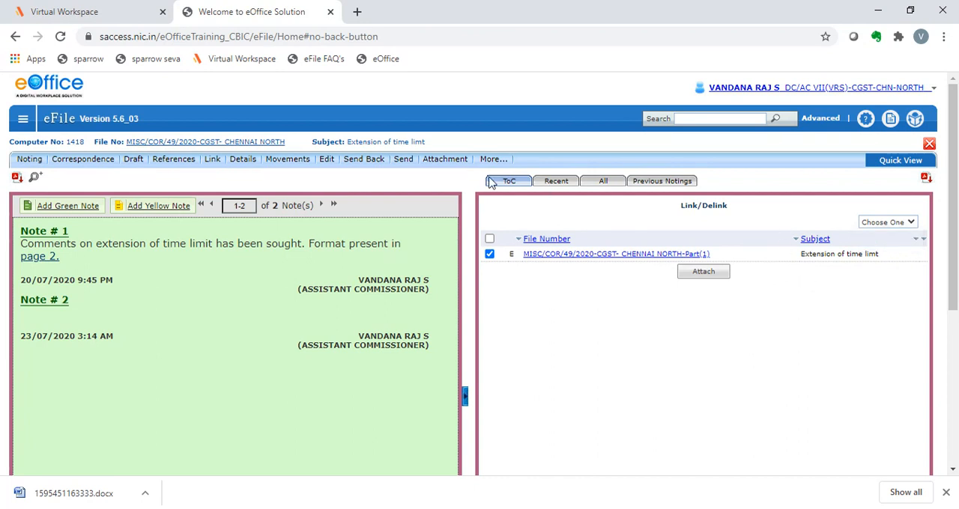
# Attach file Admn/Tra/1234/84/2020-CGST- CHENNAI NORTH to the open file with the remark "file needed for reference"
pyautogui.moveTo(436, 165)
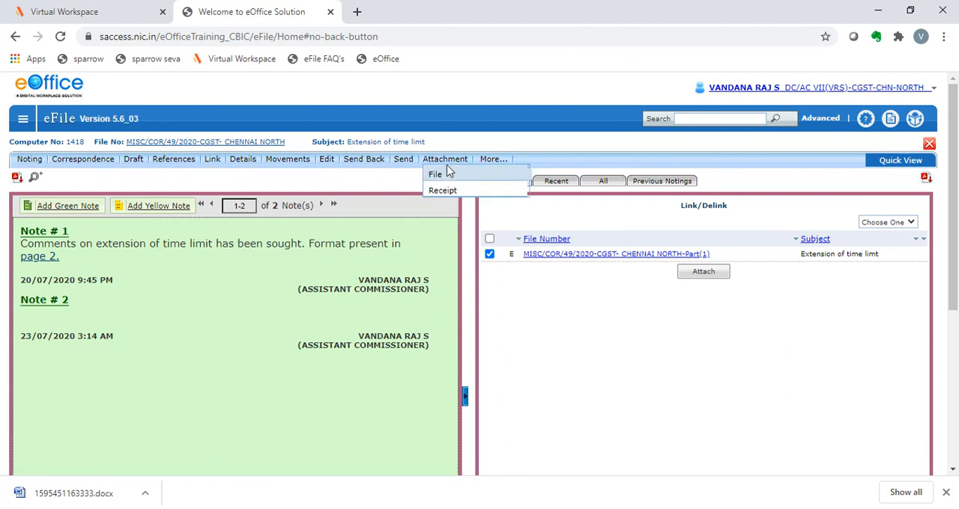
pyautogui.moveTo(430, 166)
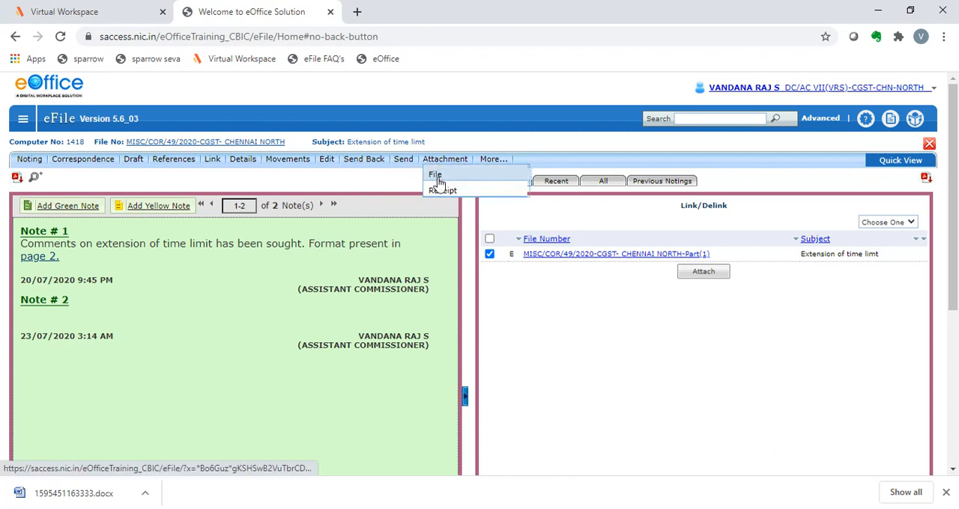
pyautogui.click(440, 182)
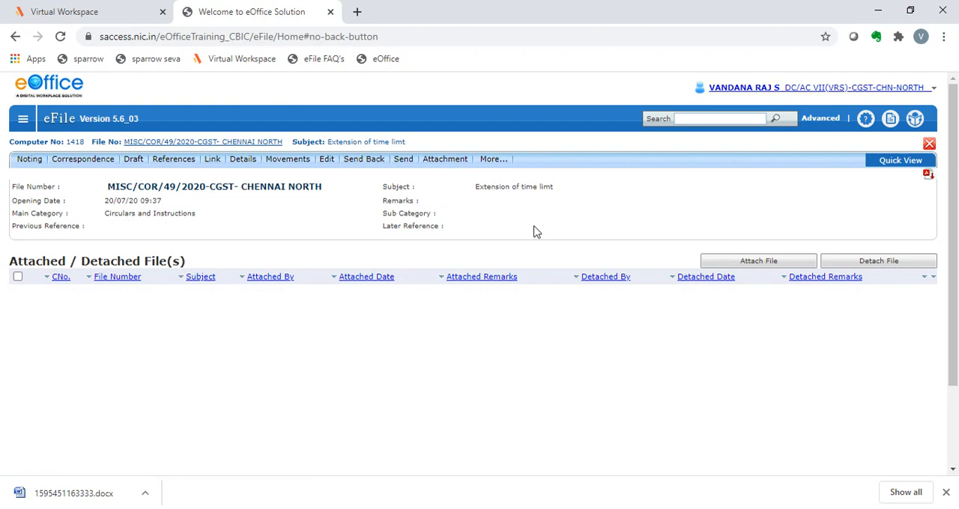
pyautogui.click(780, 264)
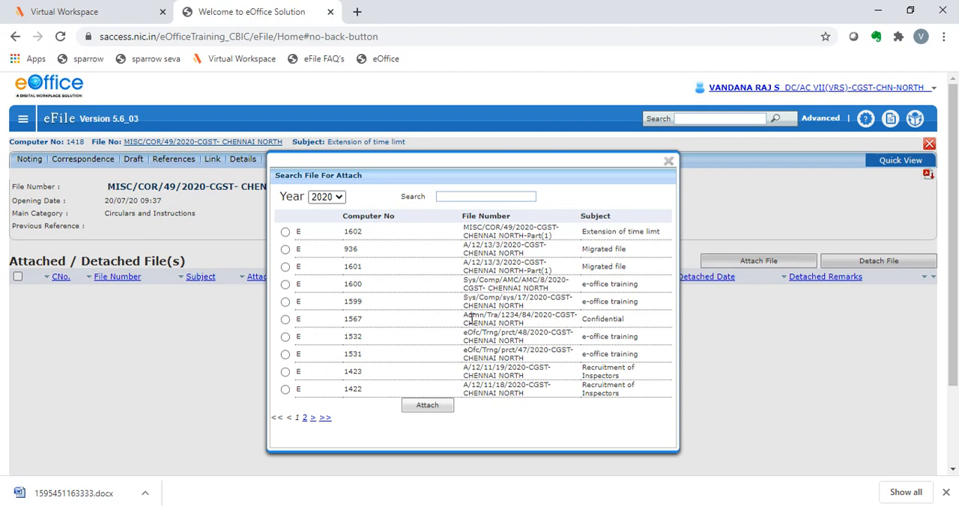
pyautogui.click(284, 320)
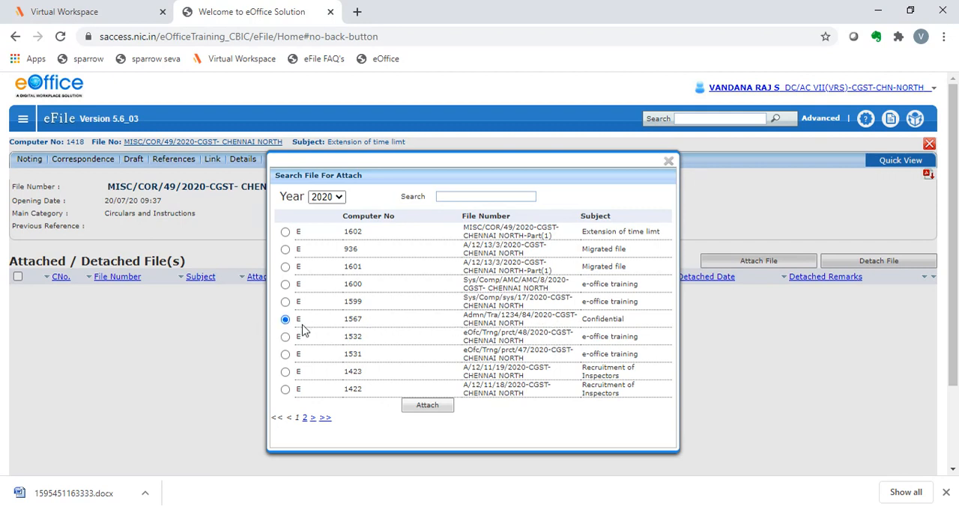
pyautogui.click(424, 408)
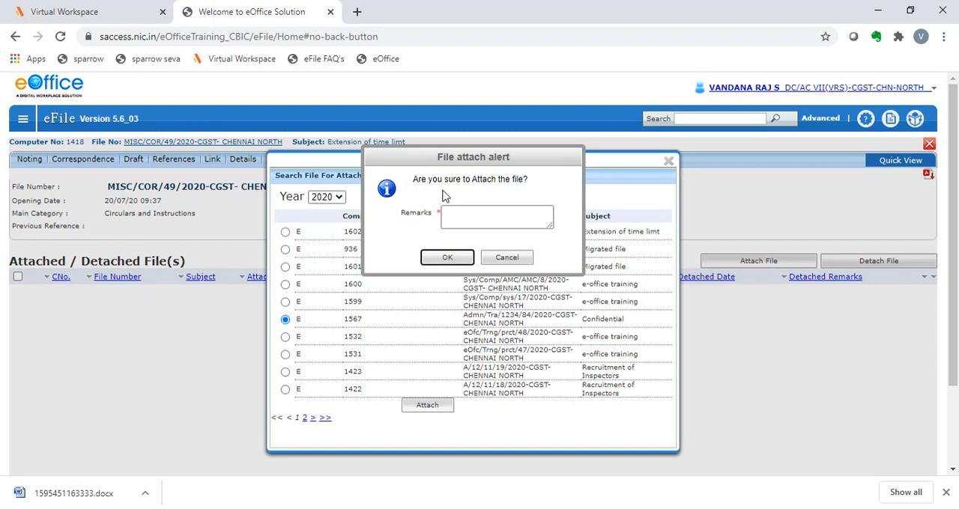
pyautogui.click(449, 222)
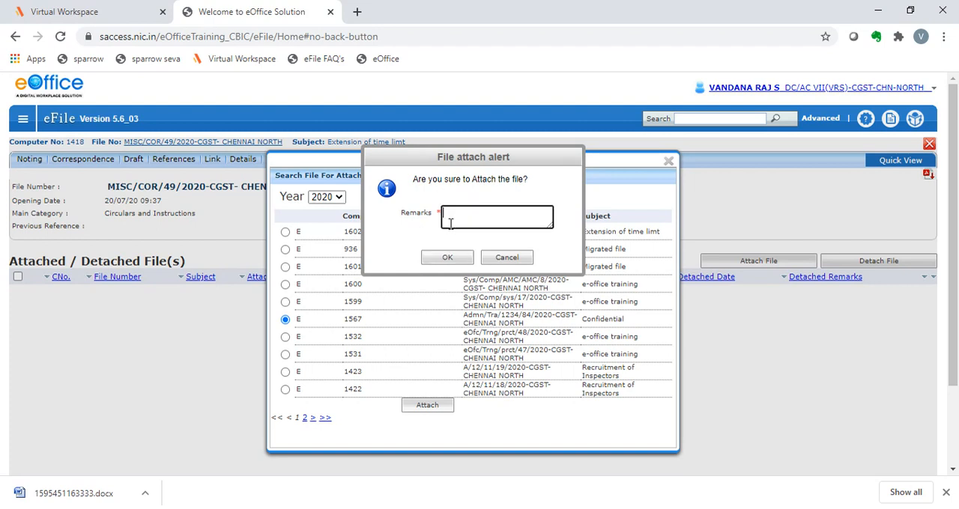
pyautogui.write('file needed for refere')
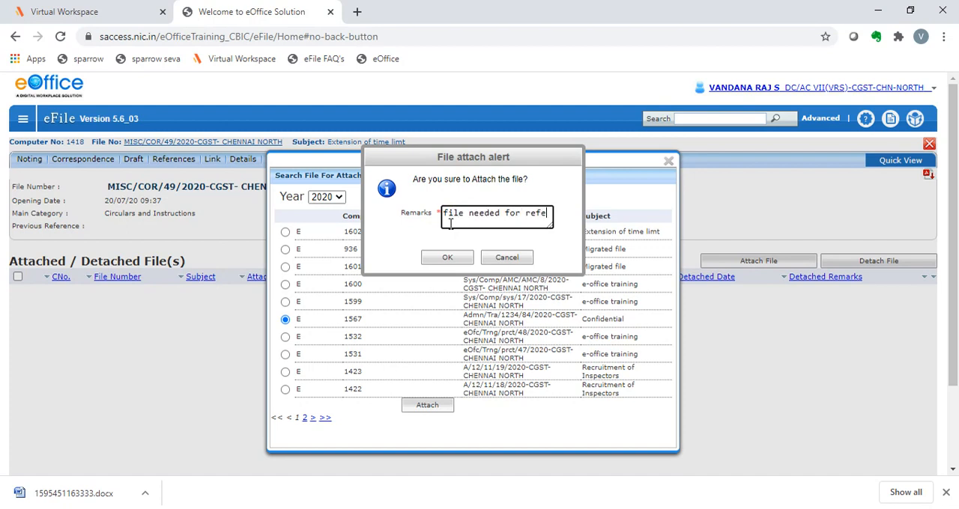
pyautogui.write('nce')
pyautogui.click(448, 258)
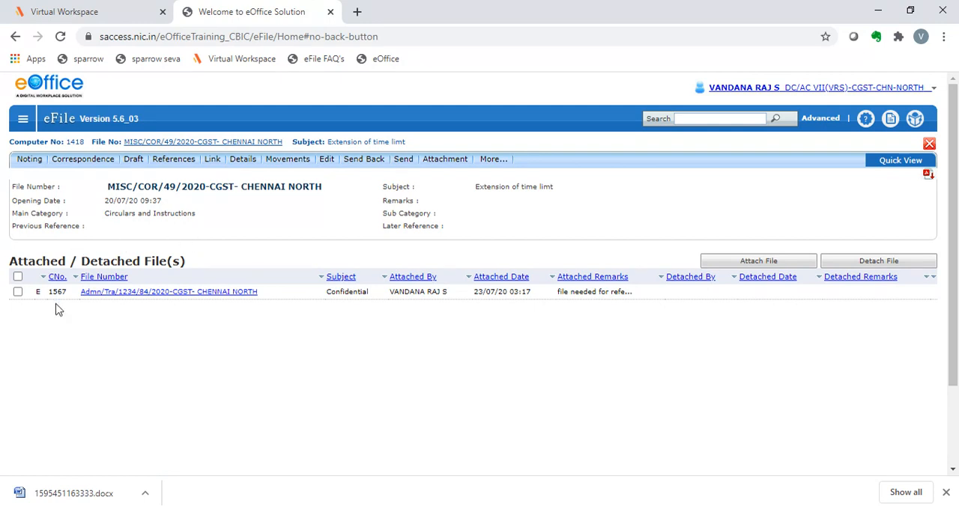
pyautogui.click(17, 292)
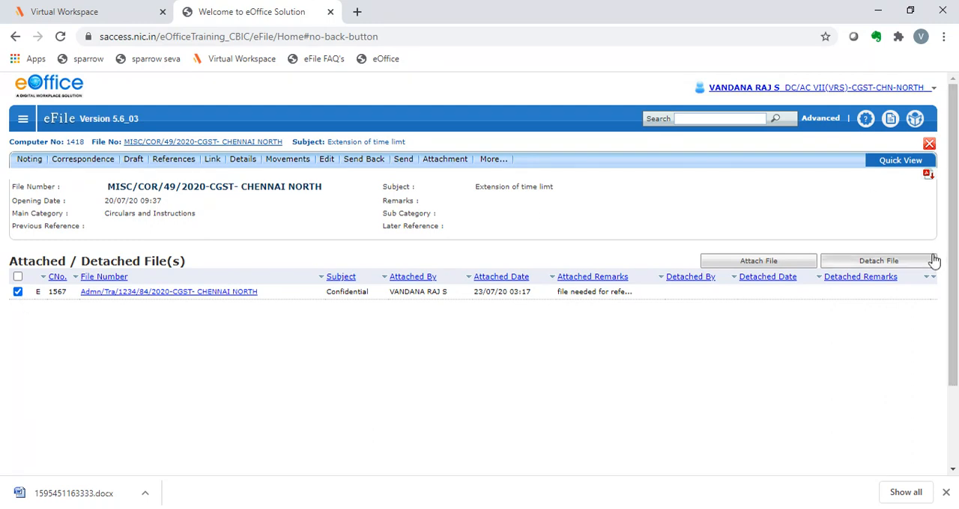
pyautogui.click(900, 264)
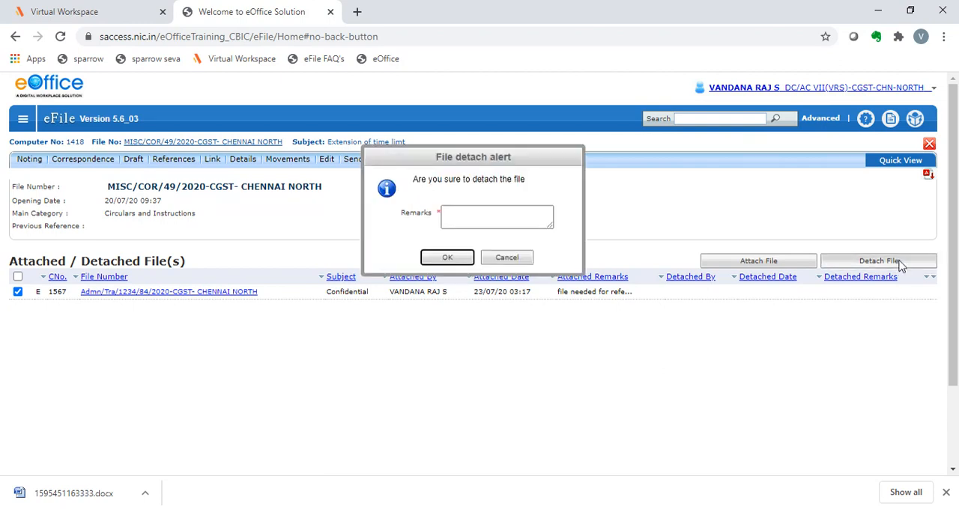
pyautogui.click(464, 216)
pyautogui.click(504, 259)
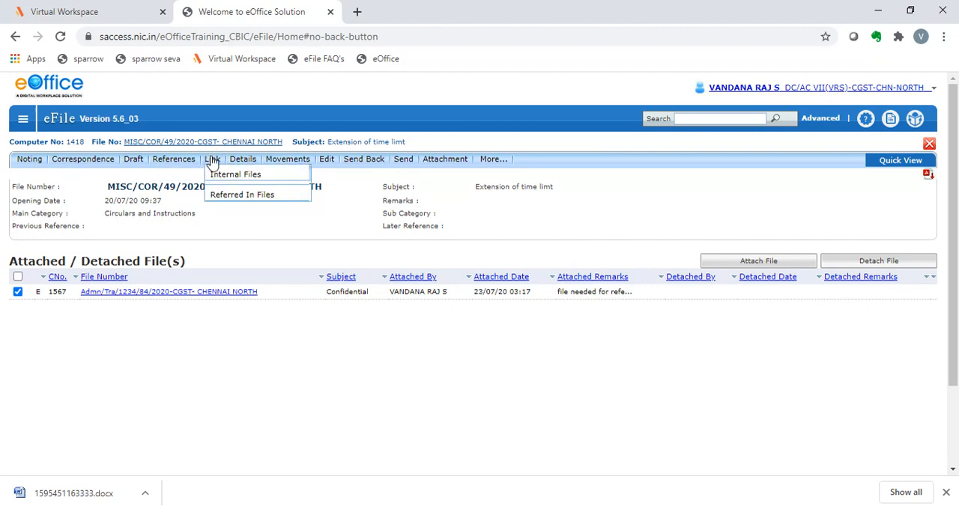
# Open the attached Confidential file, examine which actions and drafts are available in it, and close its window
pyautogui.moveTo(472, 166)
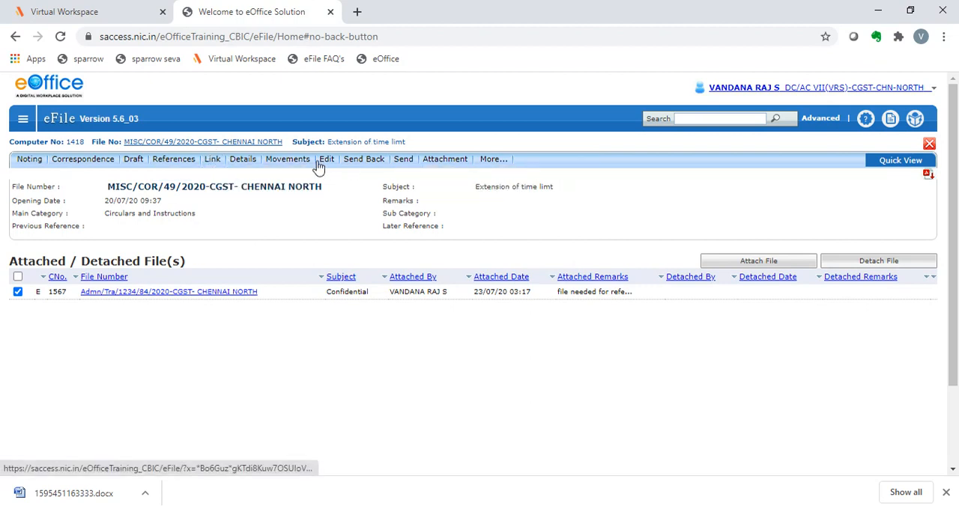
pyautogui.moveTo(222, 166)
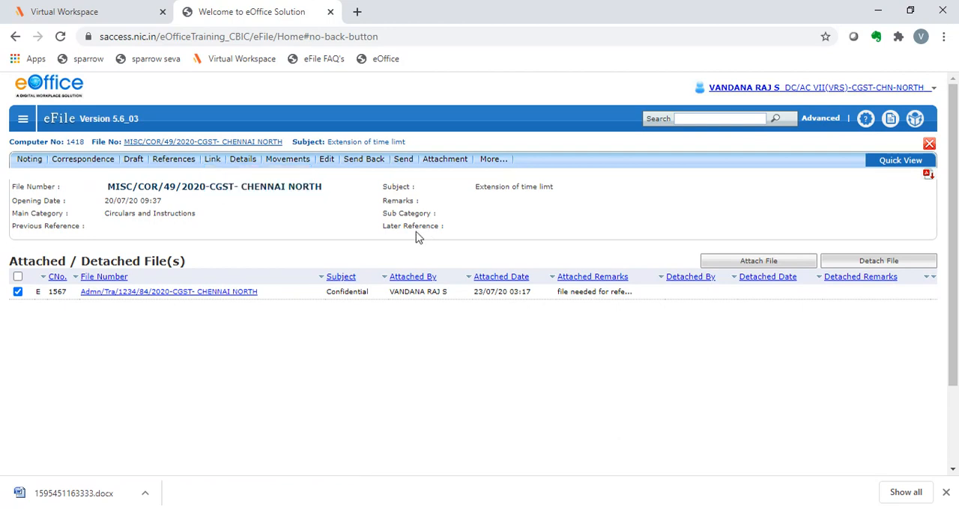
pyautogui.click(168, 297)
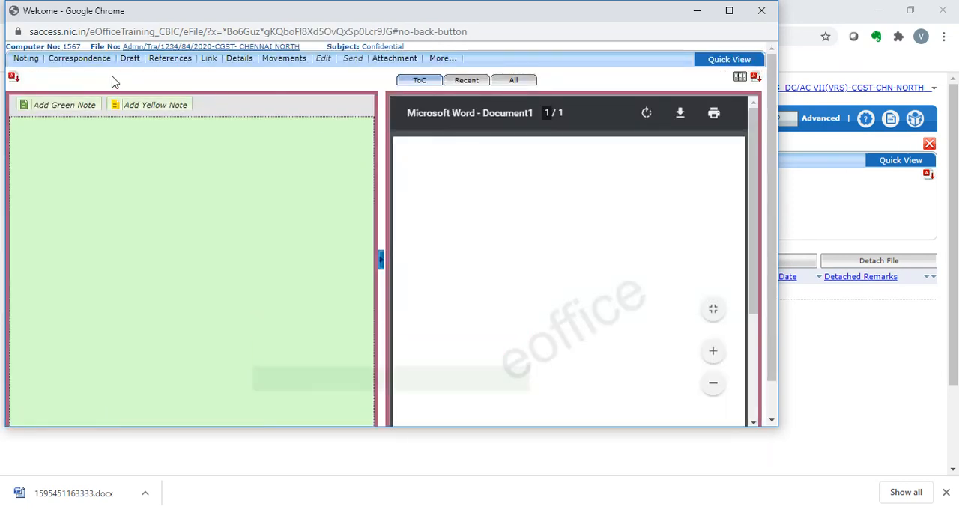
pyautogui.moveTo(223, 62)
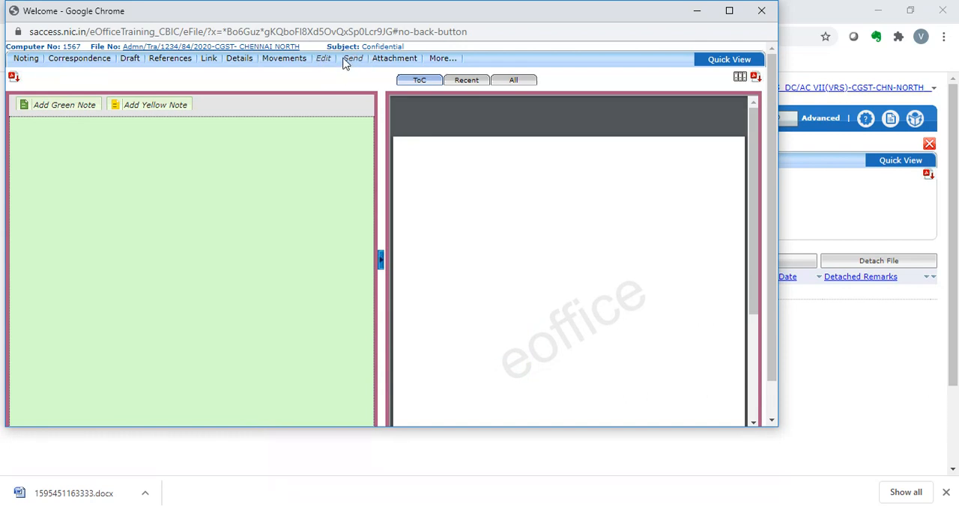
pyautogui.moveTo(129, 59)
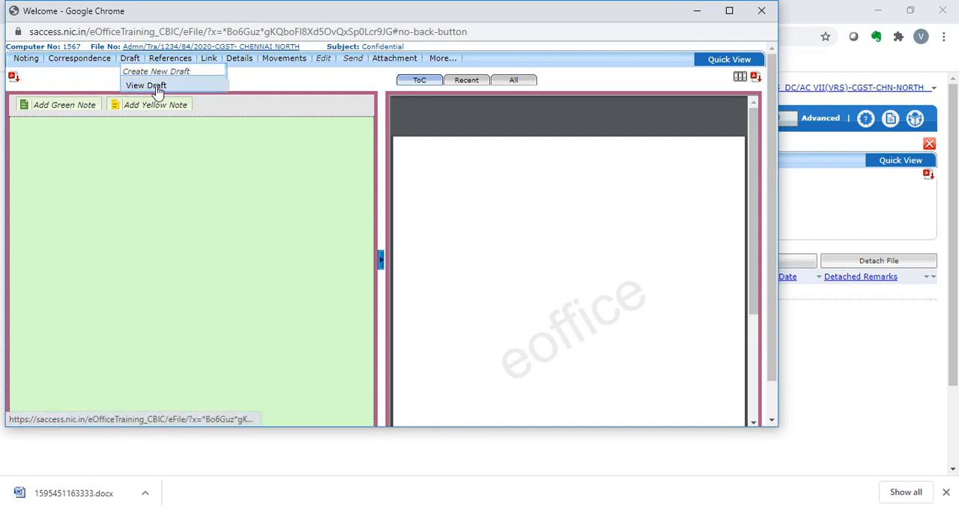
pyautogui.click(152, 88)
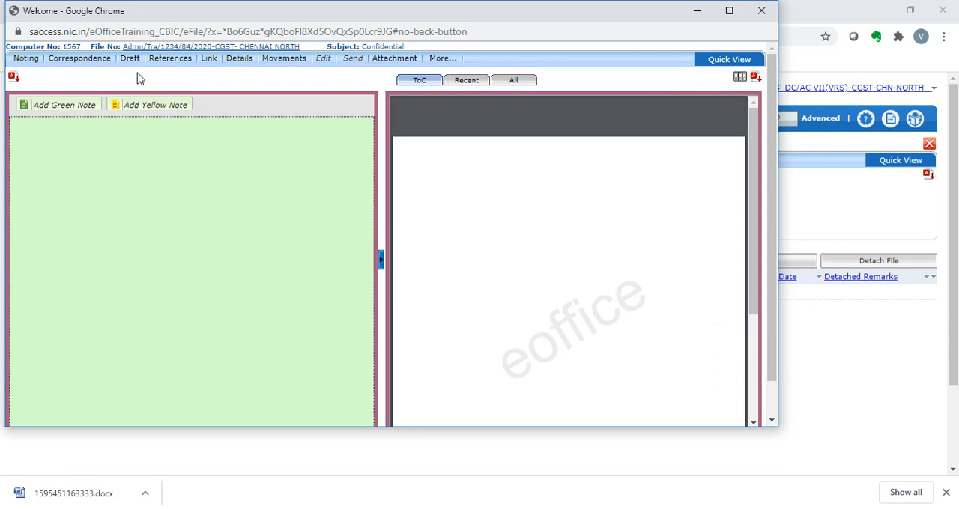
pyautogui.click(761, 11)
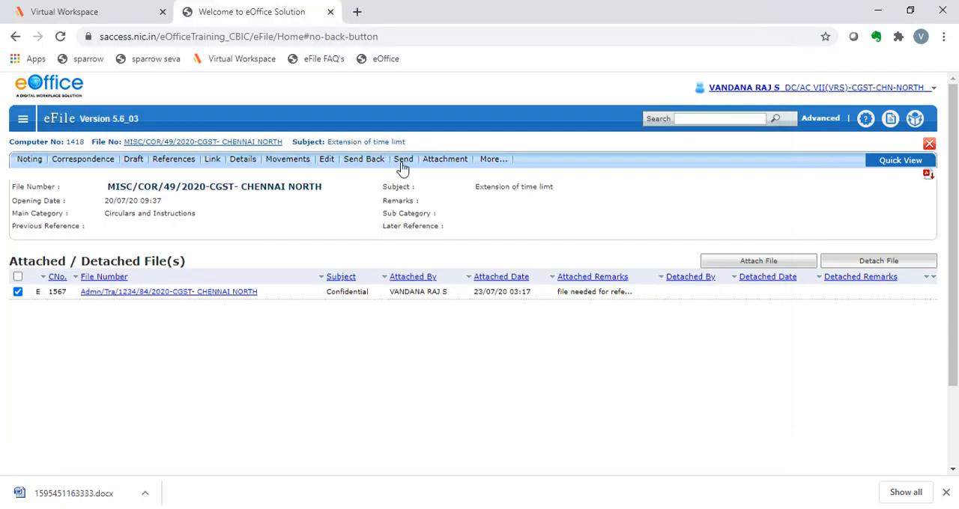
# Review the link and attachment options of the main file and return to the files inbox
pyautogui.click(214, 161)
pyautogui.moveTo(213, 162)
pyautogui.moveTo(453, 166)
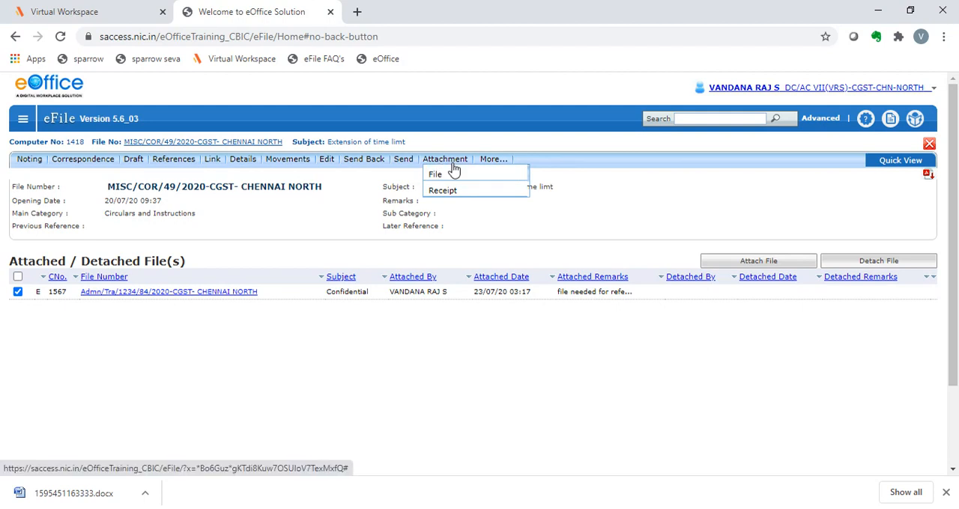
pyautogui.click(453, 171)
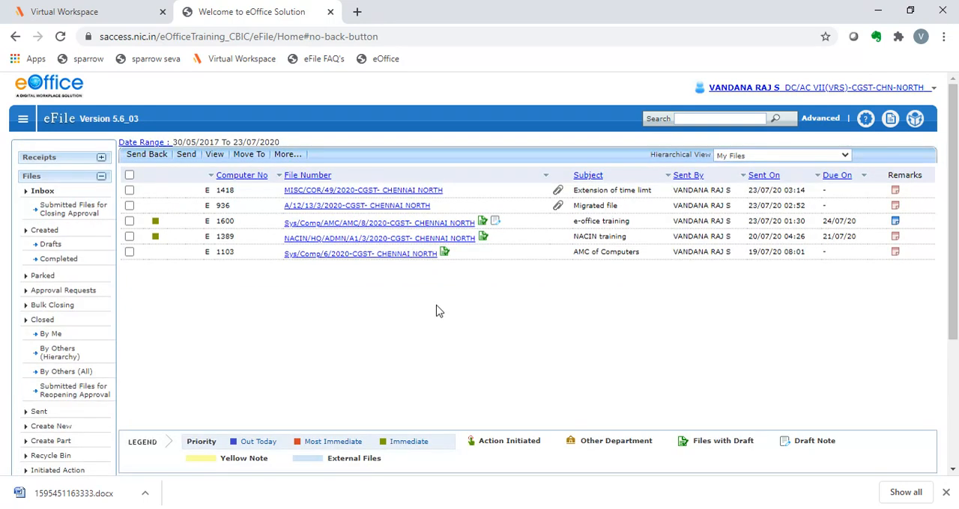